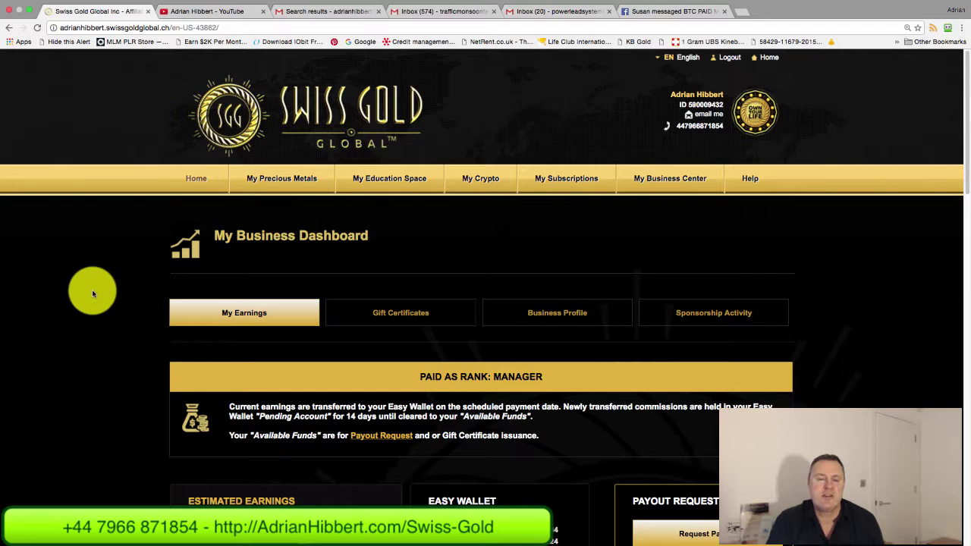
- Go from the member home page to My Business Center's Gift Certificates section
{"action": "left_click", "coordinate": [196, 179]}
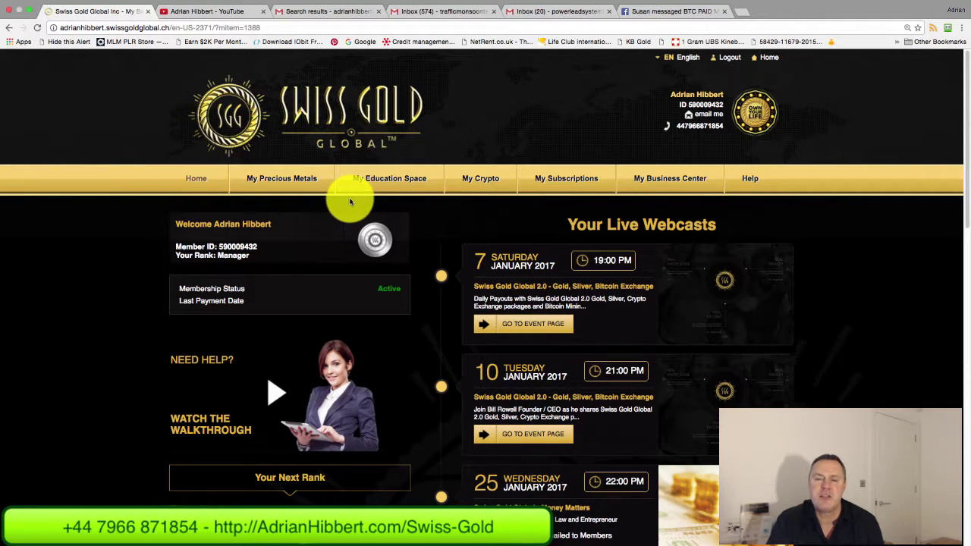
{"action": "left_click", "coordinate": [685, 182]}
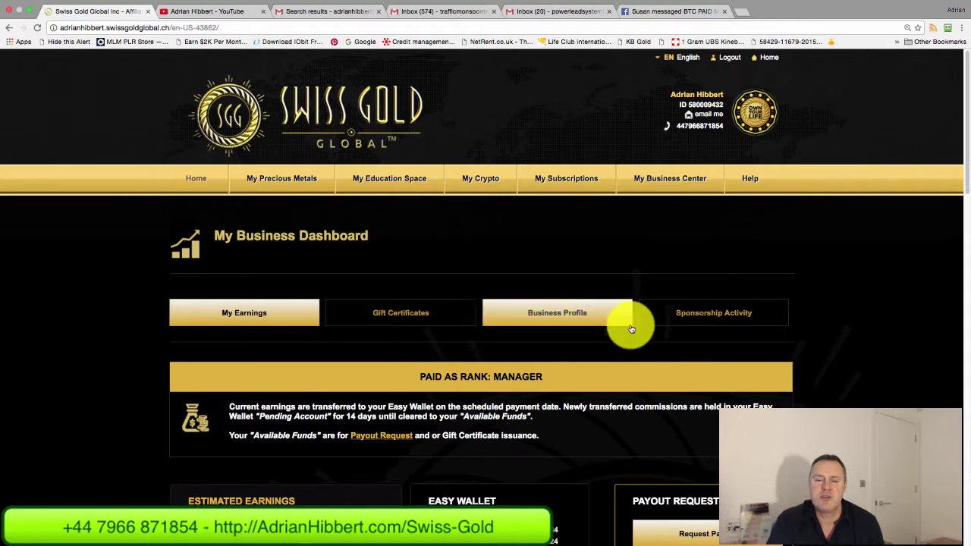
{"action": "left_click", "coordinate": [413, 311]}
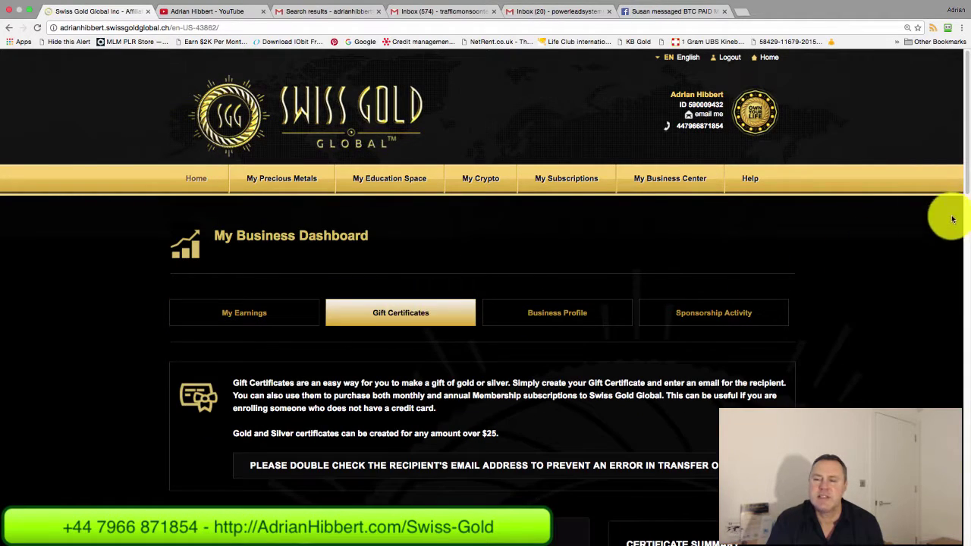
- Scroll down to the Create a Gift Certificate form with its gold, silver, membership and hashpower options
{"action": "left_click_drag", "start_coordinate": [968, 179], "coordinate": [957, 237]}
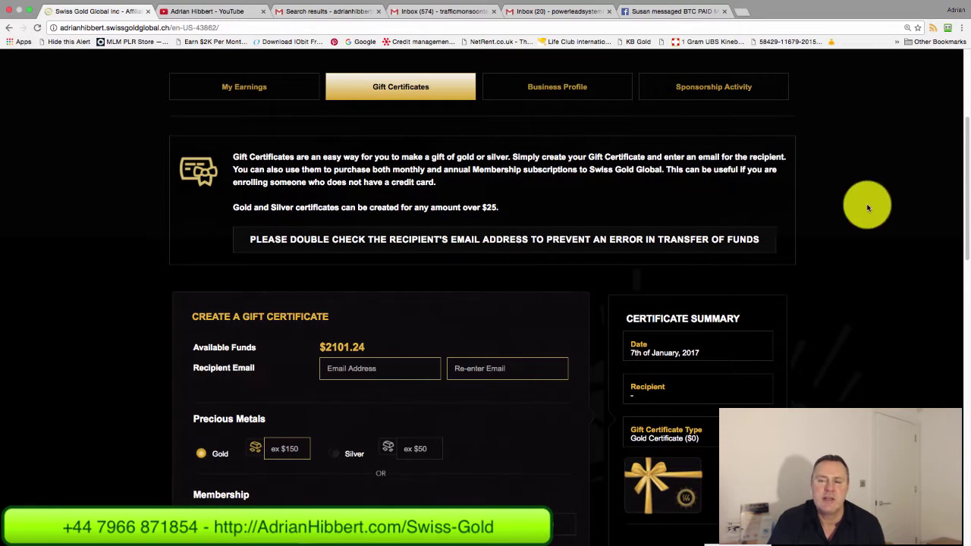
{"action": "left_click_drag", "start_coordinate": [968, 157], "coordinate": [969, 195]}
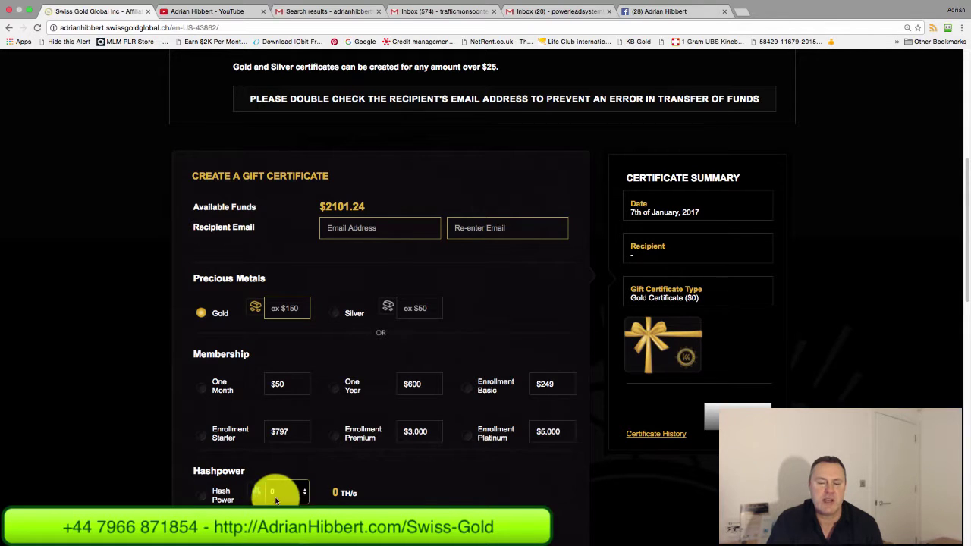
- Choose a Hash Power certificate of 30 (0.2 TH/s) and tick the responsibility confirmation
{"action": "left_click", "coordinate": [304, 492]}
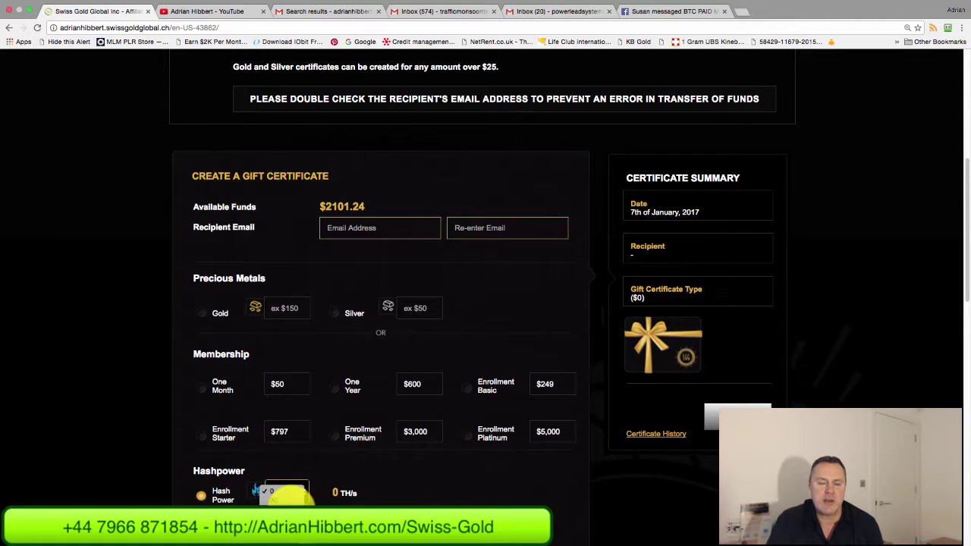
{"action": "left_click", "coordinate": [290, 502]}
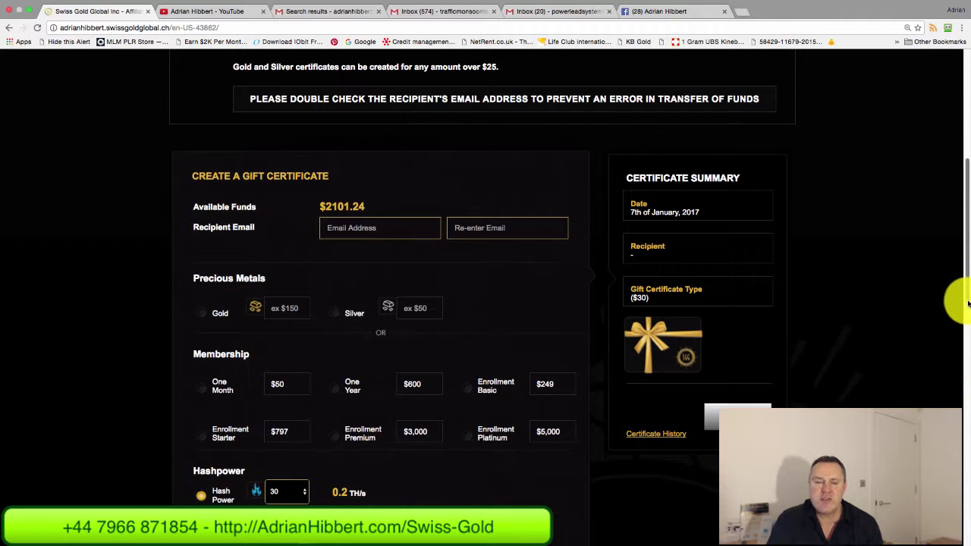
{"action": "scroll", "coordinate": [963, 287], "scroll_direction": "down", "scroll_amount": 2}
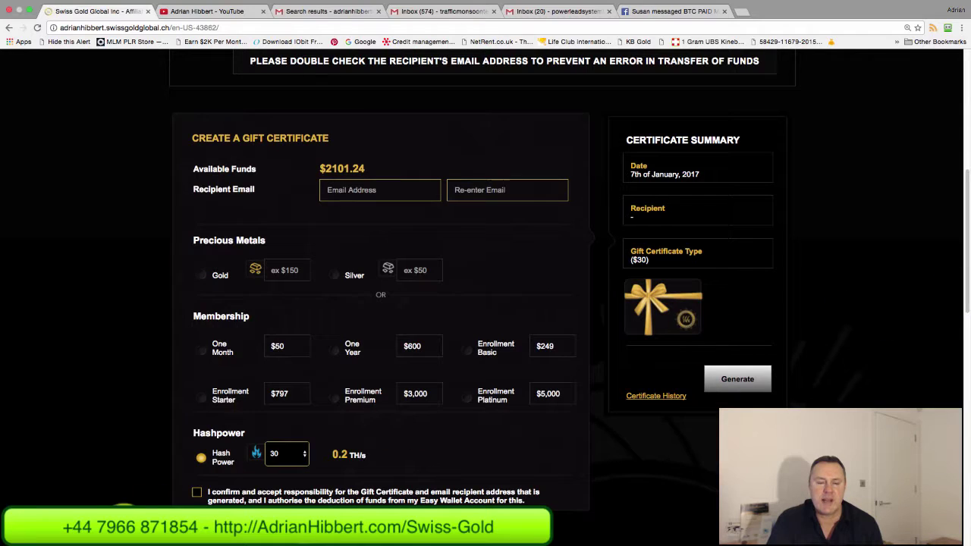
{"action": "left_click", "coordinate": [197, 494]}
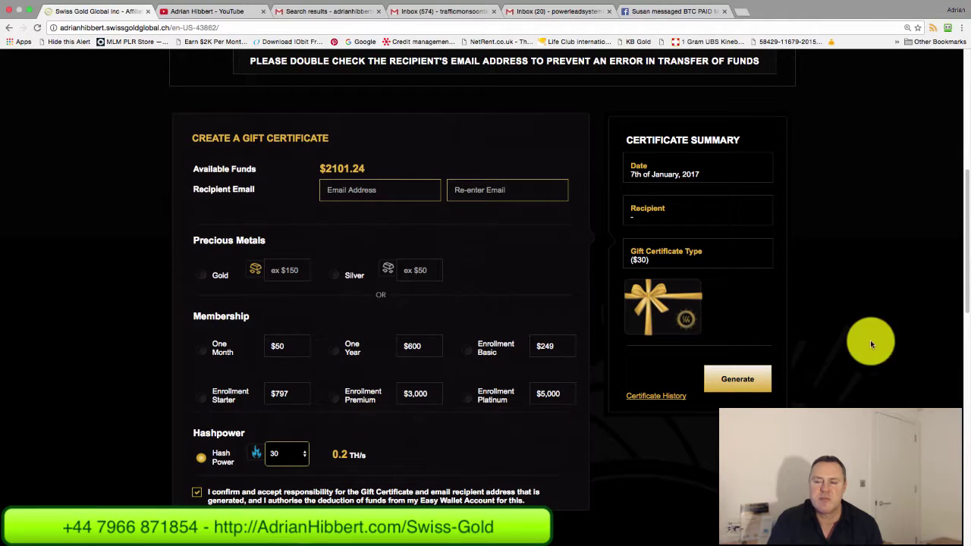
{"action": "scroll", "coordinate": [968, 301], "scroll_direction": "down", "scroll_amount": 1}
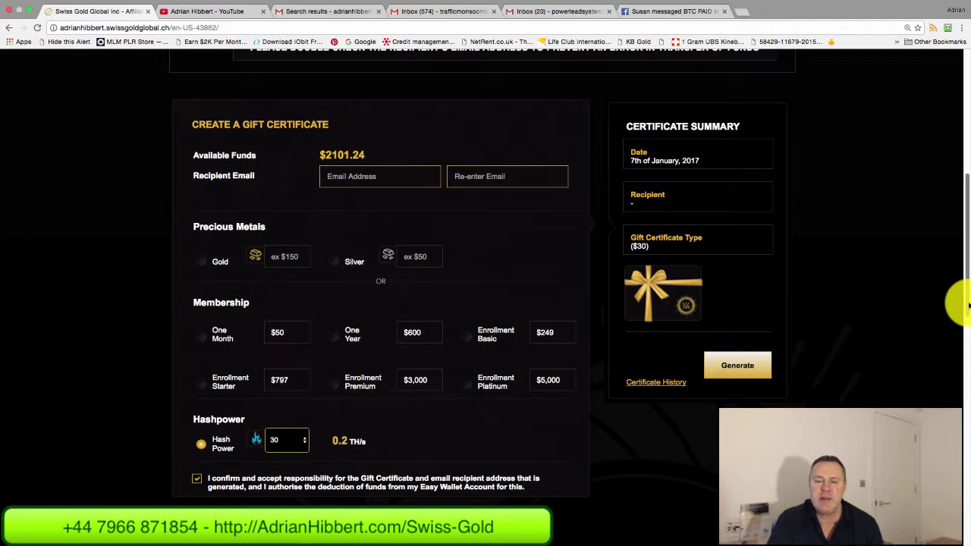
{"action": "scroll", "coordinate": [959, 300], "scroll_direction": "up", "scroll_amount": 3}
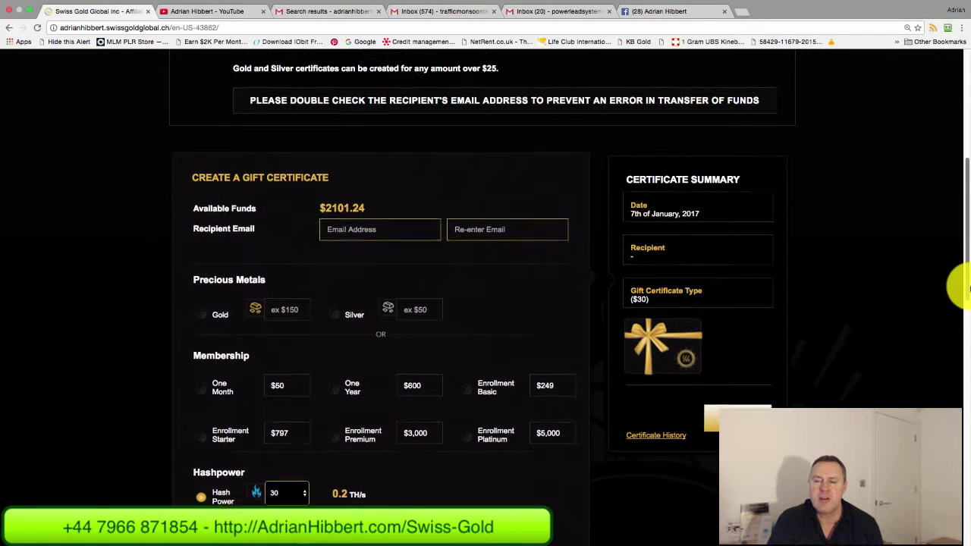
- Enter the recipient's e-mail address in both Email Address and Re-enter Email fields
{"action": "left_click", "coordinate": [361, 234]}
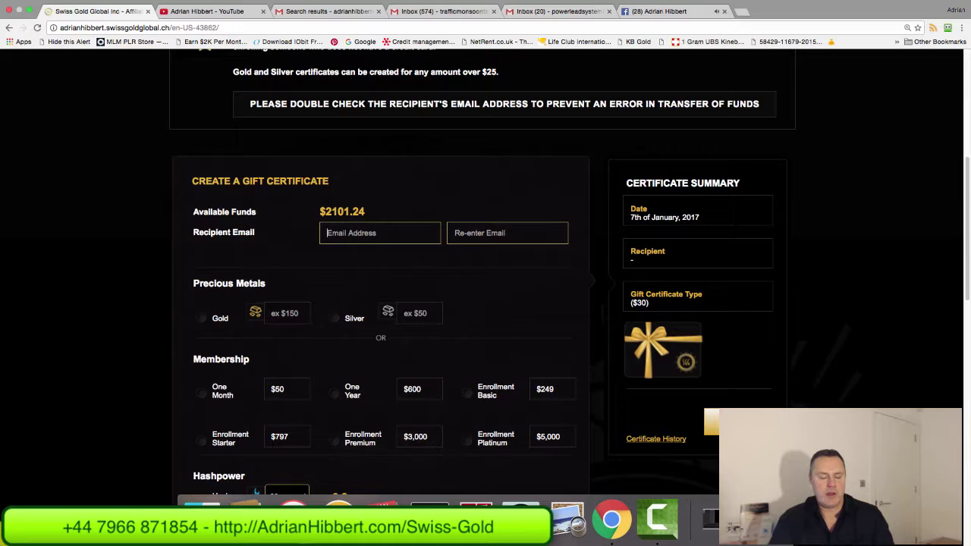
{"action": "type", "text": "adr"}
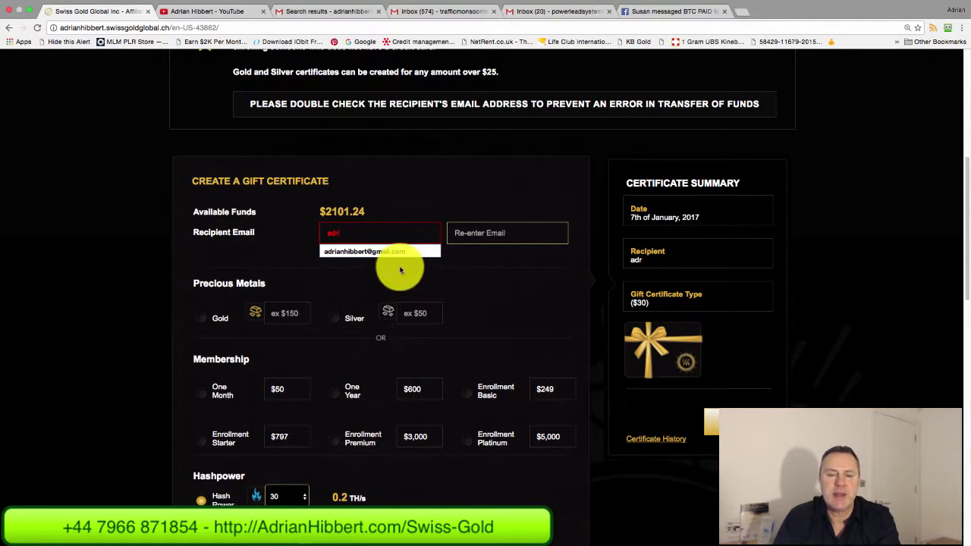
{"action": "left_click", "coordinate": [388, 252]}
{"action": "left_click", "coordinate": [464, 236]}
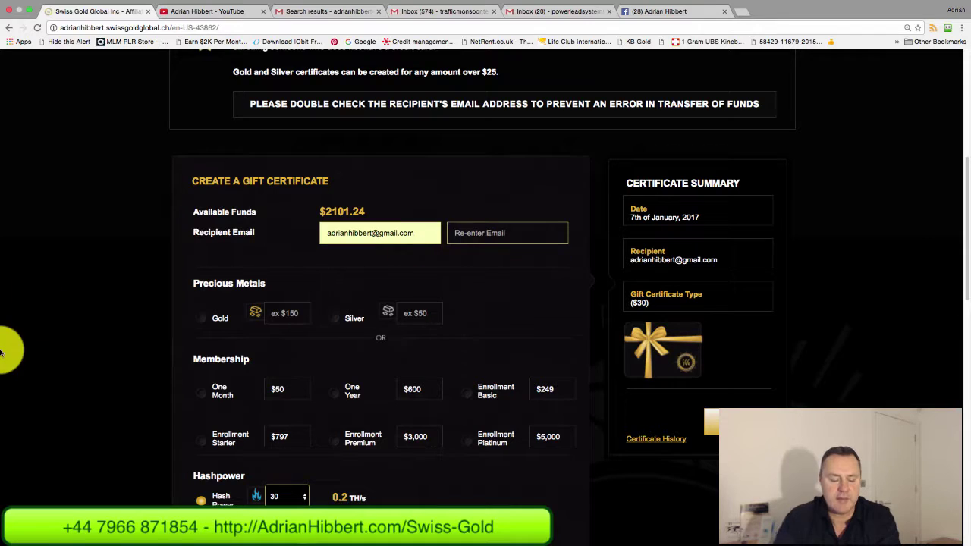
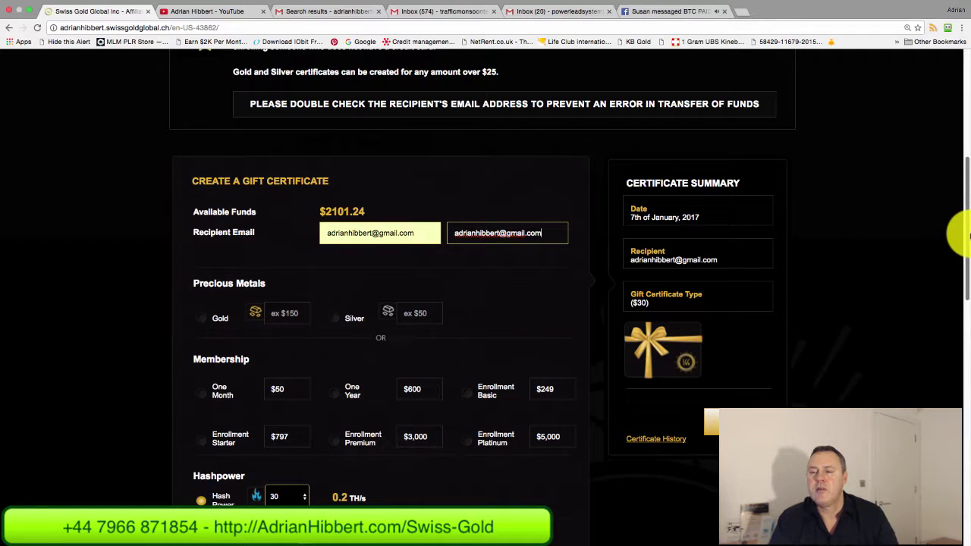
{"action": "left_click", "coordinate": [471, 270]}
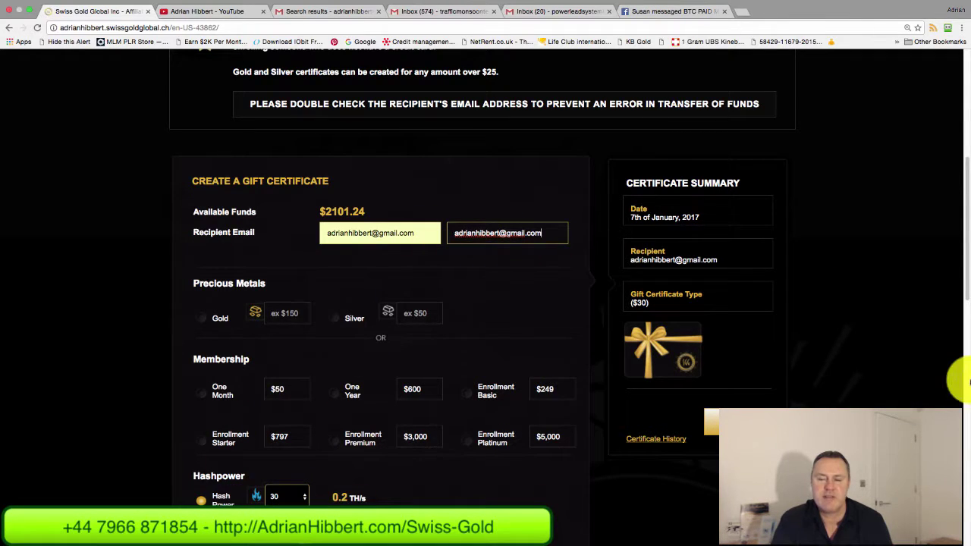
- Review the Certificate Summary, highlighting its $30 certificate value
{"action": "scroll", "coordinate": [966, 296], "scroll_direction": "down", "scroll_amount": 1}
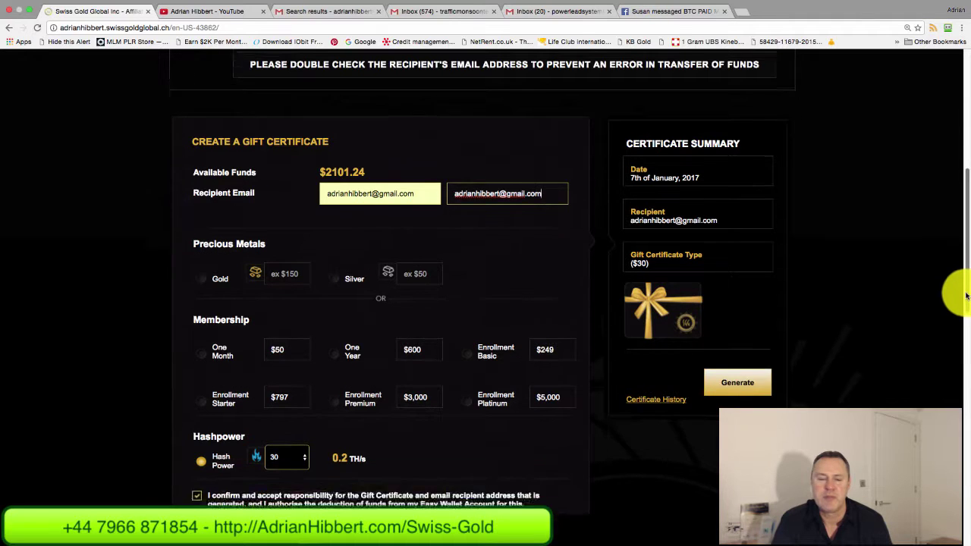
{"action": "scroll", "coordinate": [966, 296], "scroll_direction": "down", "scroll_amount": 1}
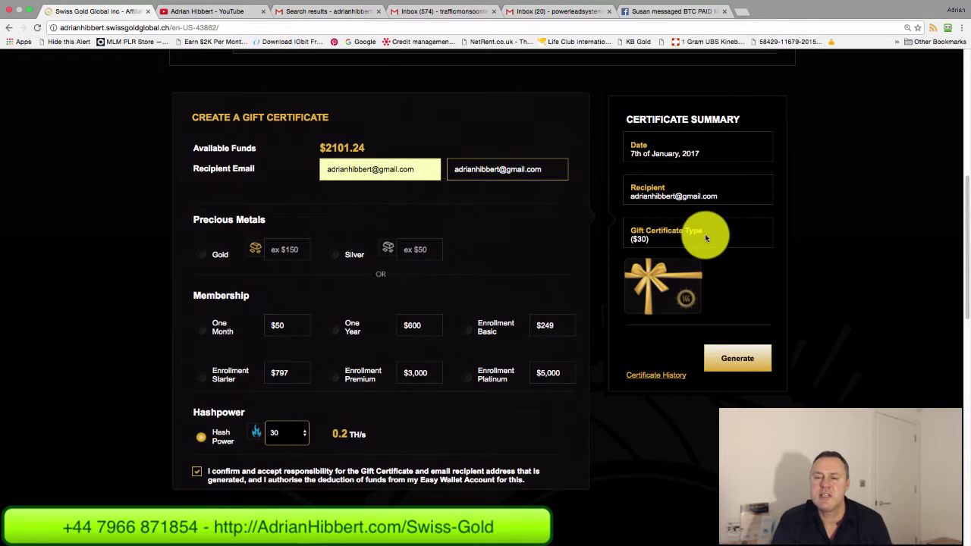
{"action": "left_click_drag", "start_coordinate": [705, 238], "coordinate": [645, 235]}
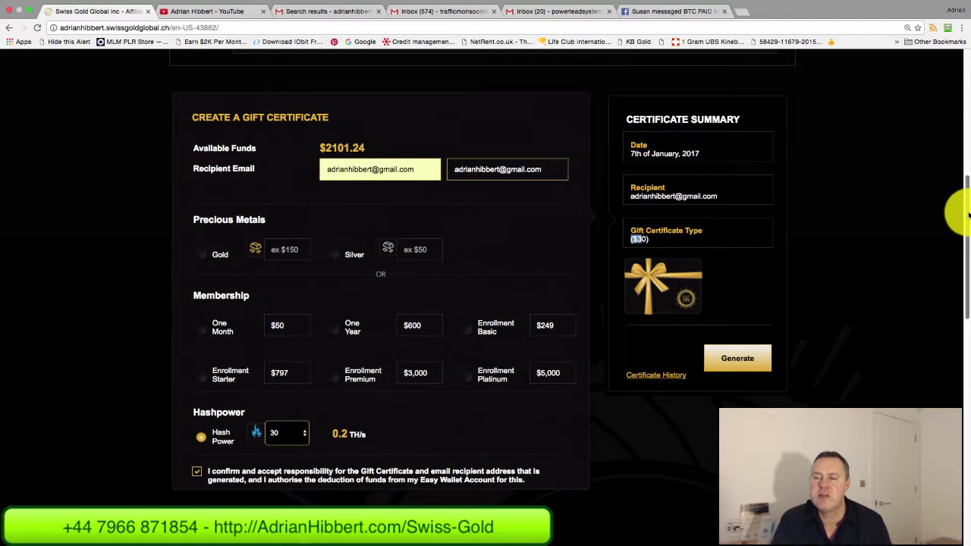
{"action": "scroll", "coordinate": [963, 218], "scroll_direction": "down", "scroll_amount": 2}
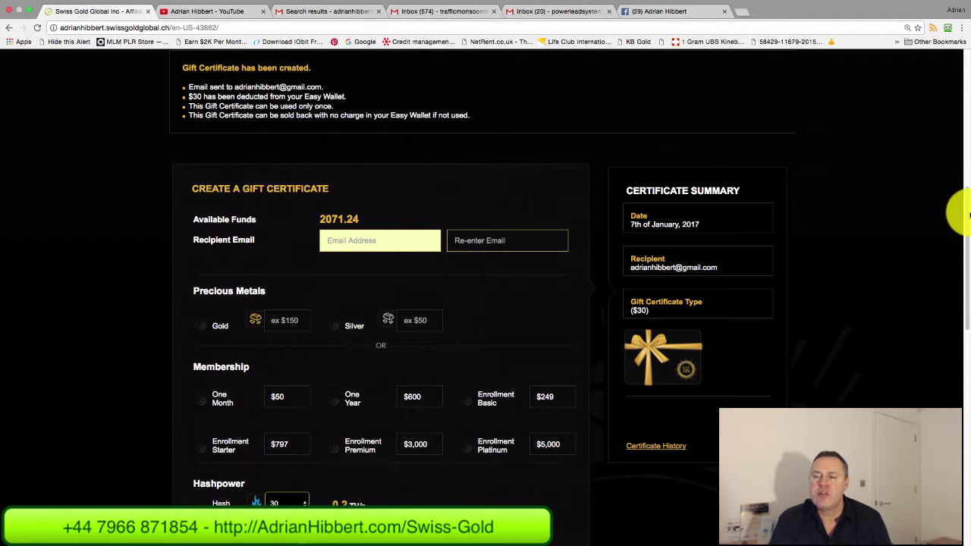
{"action": "left_click_drag", "start_coordinate": [963, 213], "coordinate": [955, 174]}
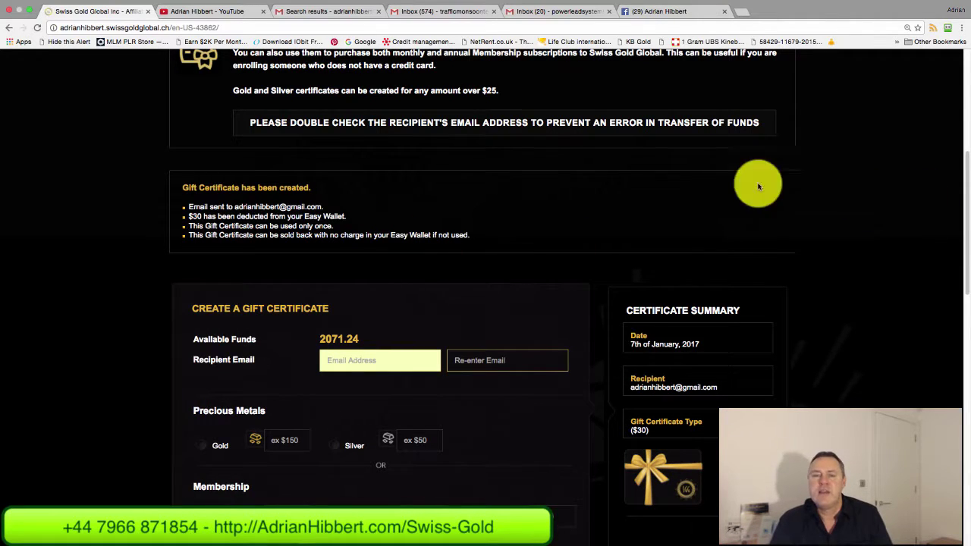
- Open the Swiss Gold Global gift certificate email from the Gmail inbox
{"action": "left_click", "coordinate": [336, 14]}
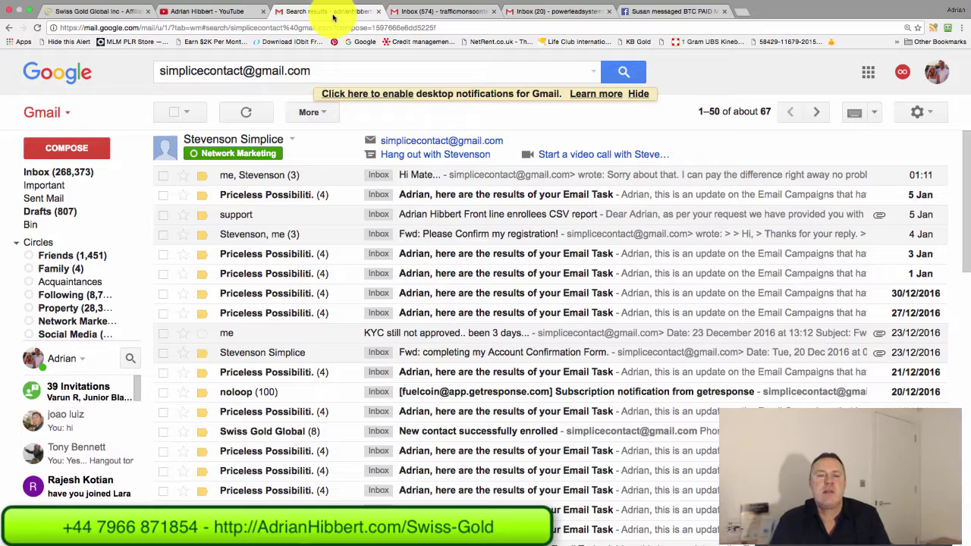
{"action": "left_click", "coordinate": [64, 172]}
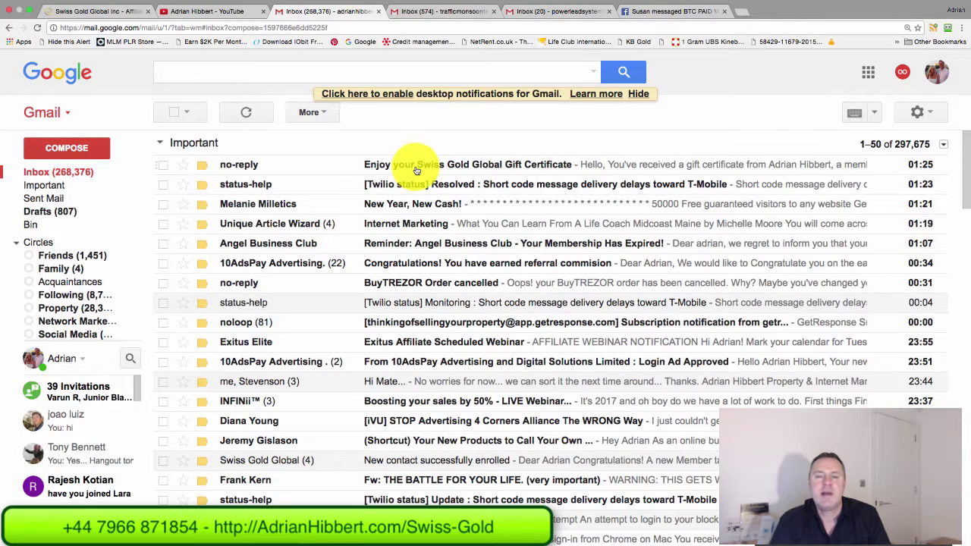
{"action": "left_click", "coordinate": [538, 169]}
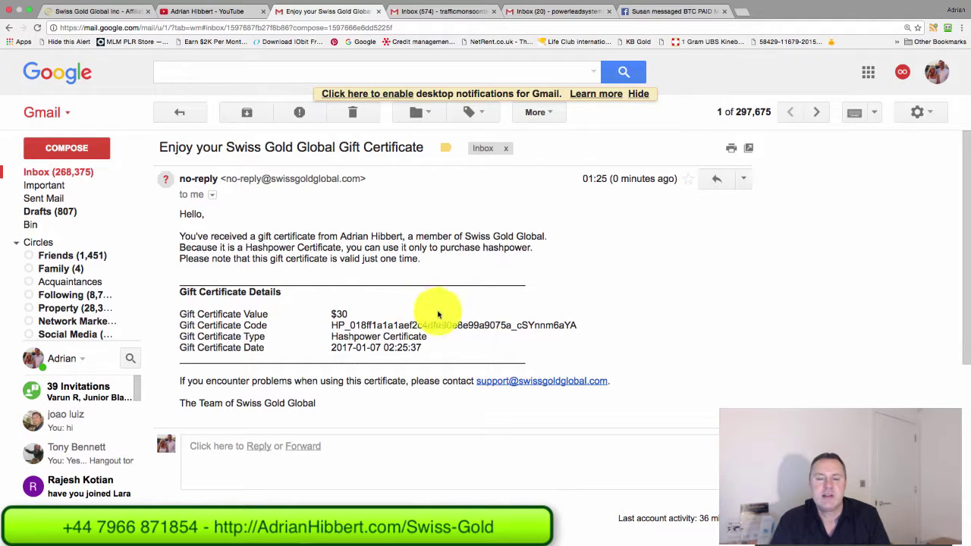
- Highlight the gift certificate code and the $30 Hashpower Certificate value
{"action": "left_click_drag", "start_coordinate": [585, 326], "coordinate": [342, 323]}
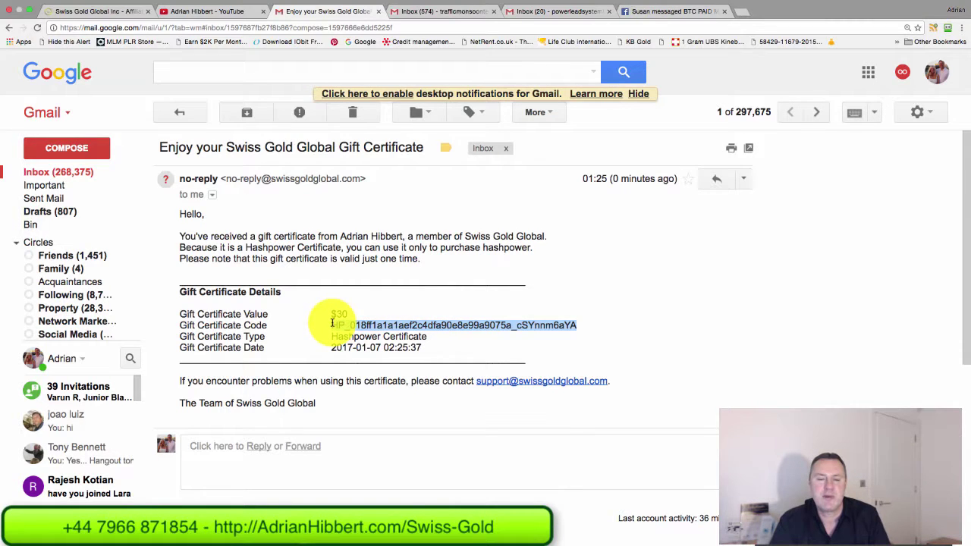
{"action": "left_click_drag", "start_coordinate": [332, 322], "coordinate": [330, 324]}
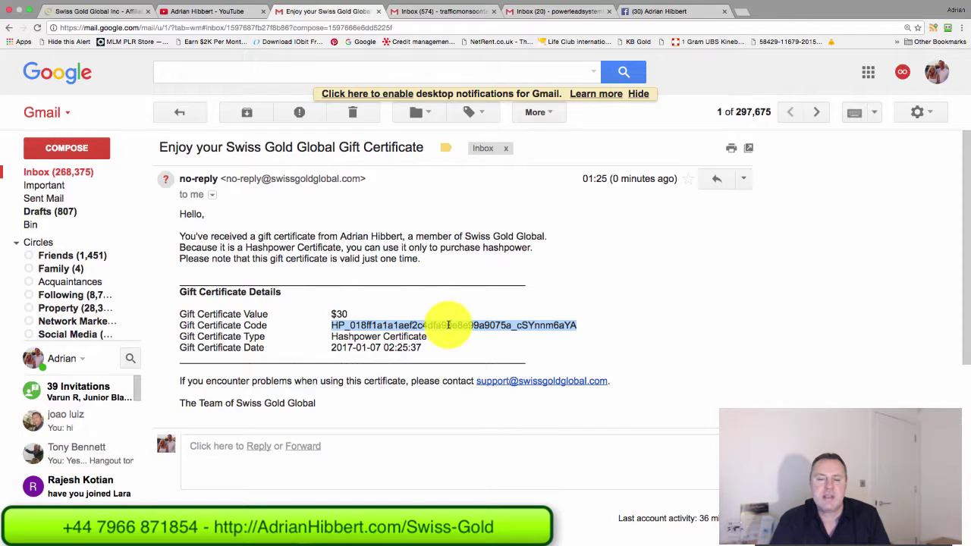
{"action": "left_click", "coordinate": [332, 313]}
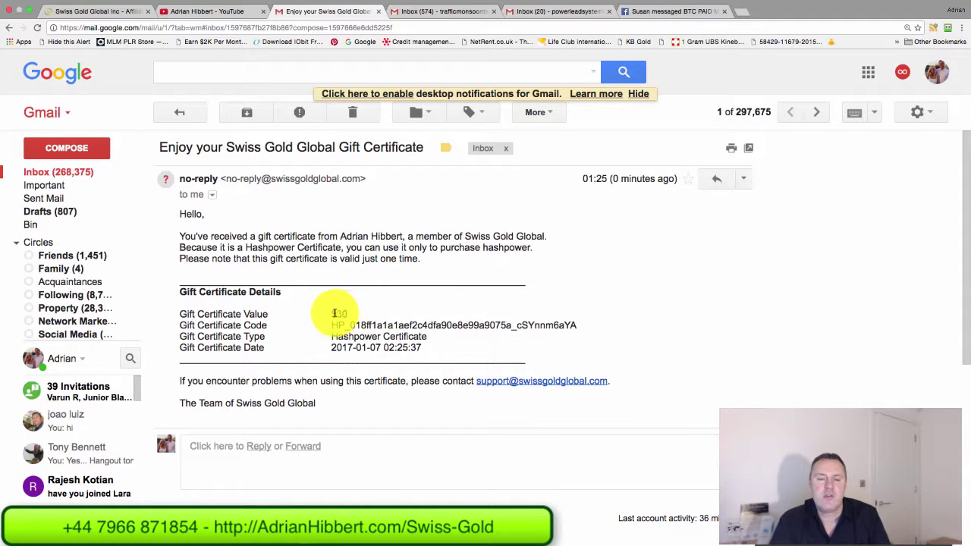
{"action": "left_click_drag", "start_coordinate": [333, 313], "coordinate": [369, 305]}
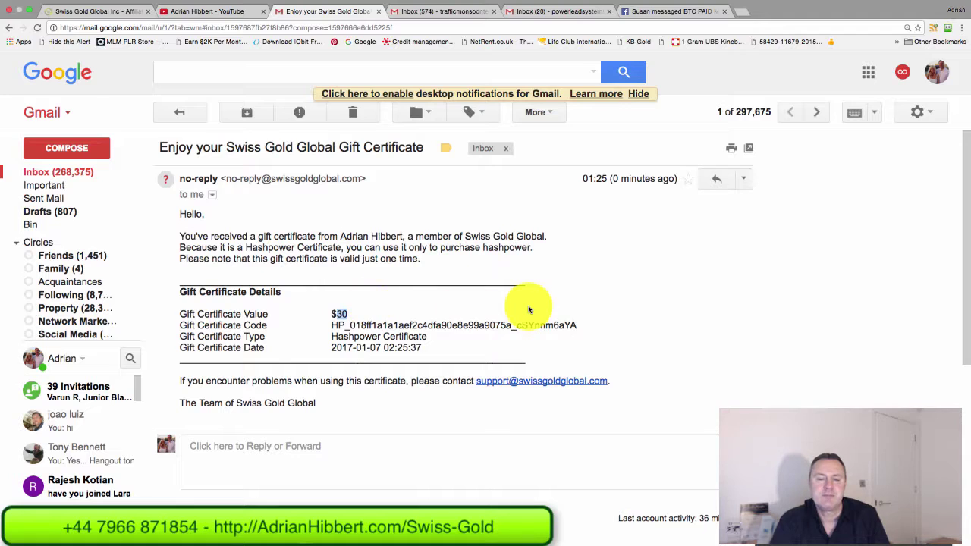